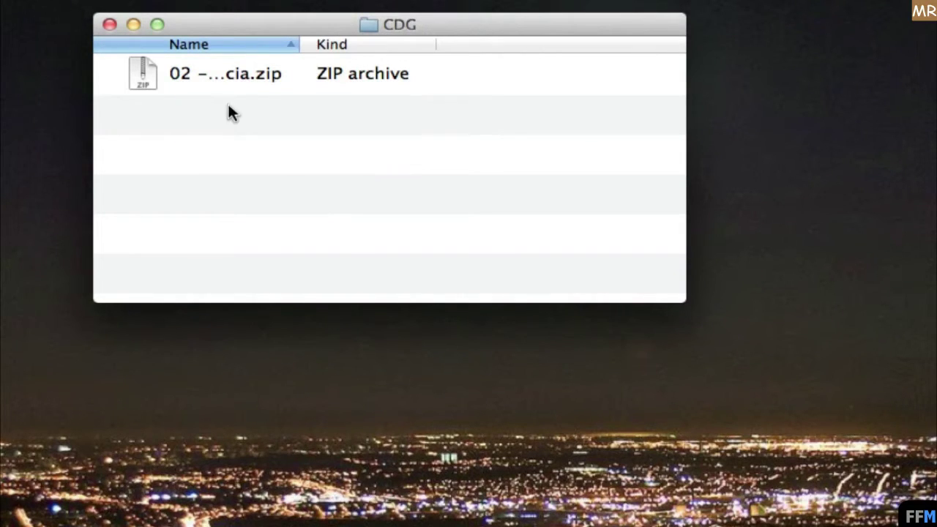
Extract "02 - Roberto Carlos - A Distancia.zip" in the CDG folder and list the extracted folder's CDG and MP3 files.
{"action": "left_click", "coordinate": [251, 69]}
{"action": "right_click", "coordinate": [251, 70]}
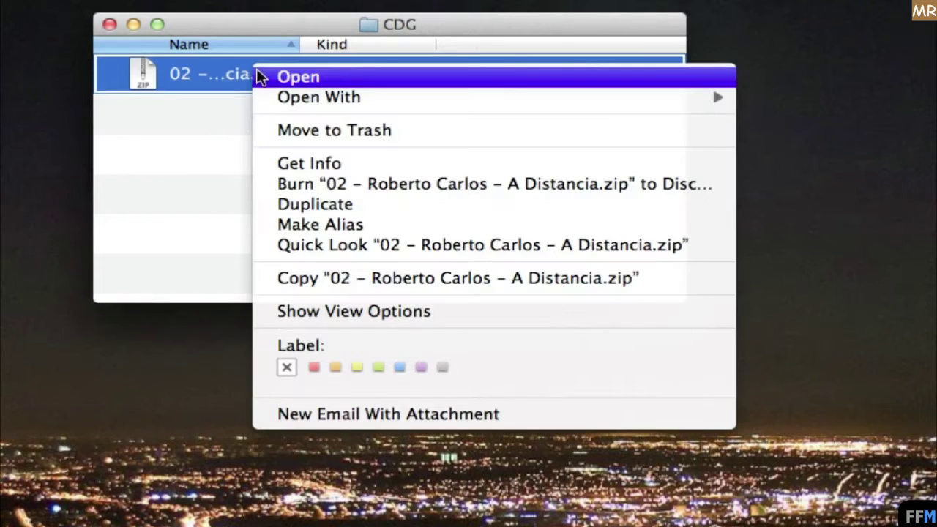
{"action": "left_click", "coordinate": [259, 73]}
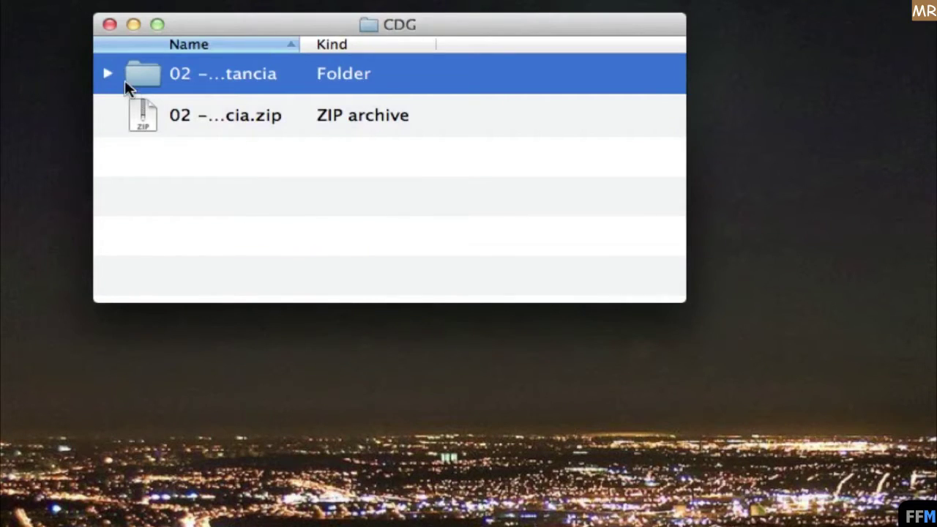
{"action": "left_click", "coordinate": [106, 71]}
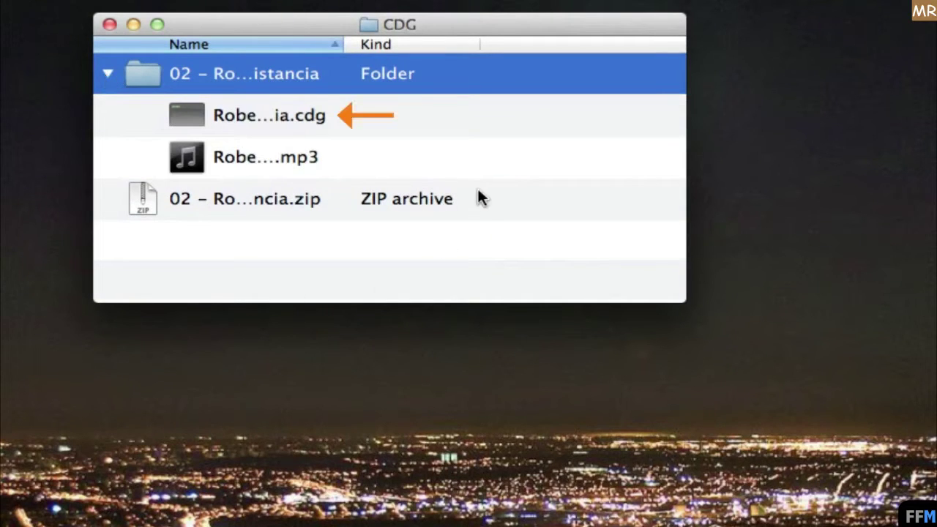
{"action": "left_click", "coordinate": [310, 158]}
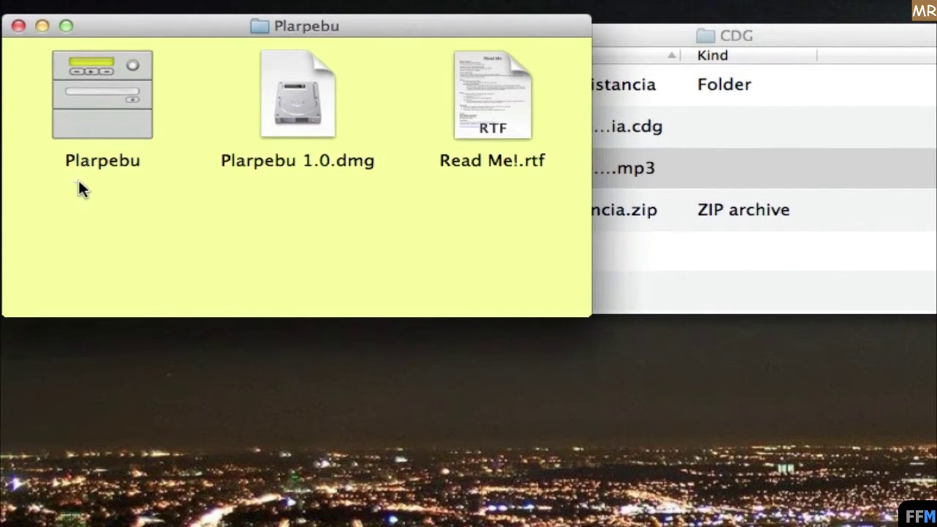
Open the Plarpebu application and install the Java runtime it requires.
{"action": "left_click_drag", "start_coordinate": [77, 185], "coordinate": [174, 105]}
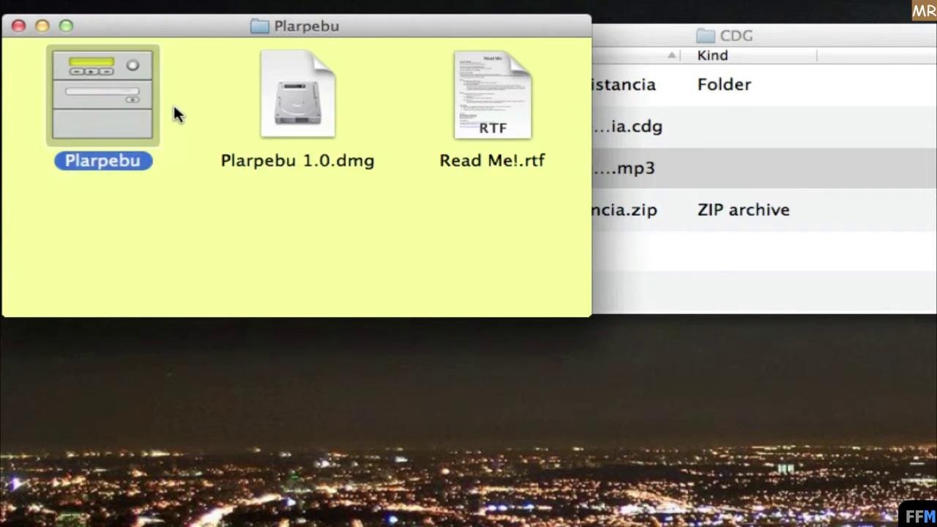
{"action": "right_click", "coordinate": [139, 65]}
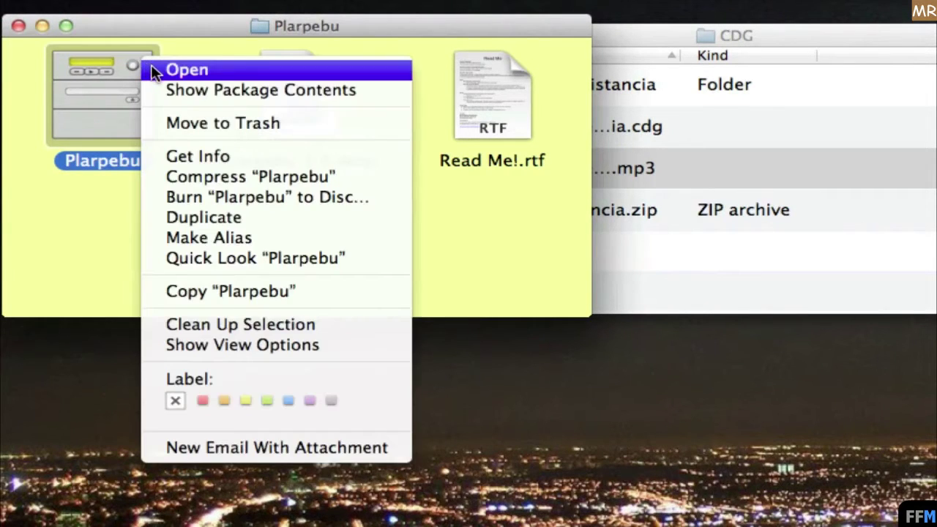
{"action": "left_click", "coordinate": [152, 68]}
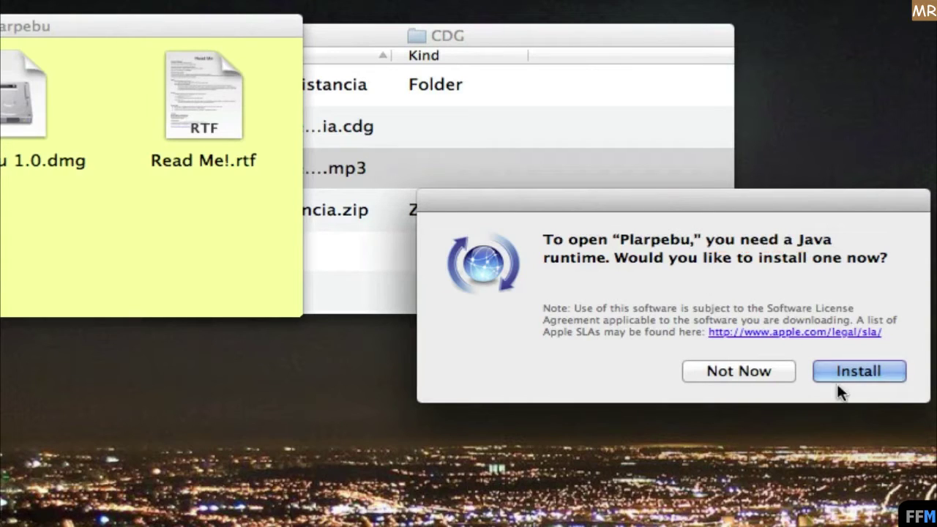
{"action": "left_click", "coordinate": [847, 368]}
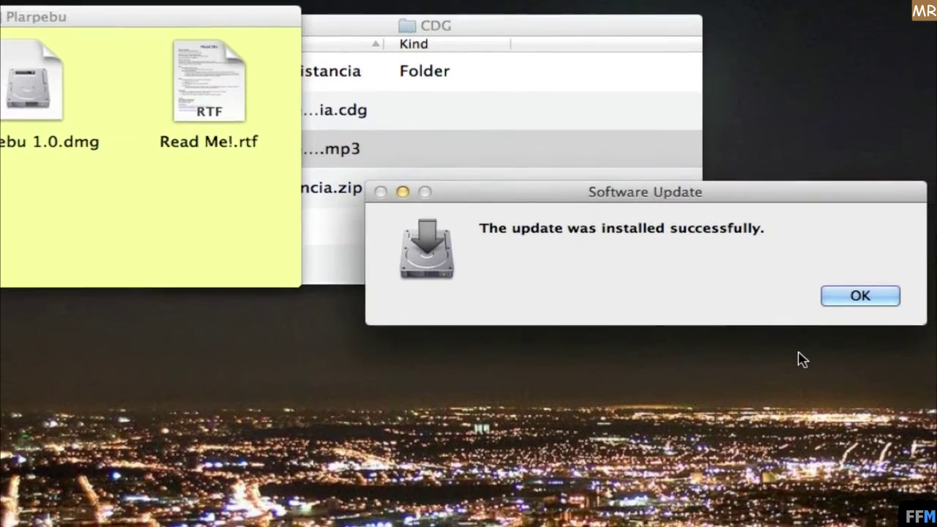
{"action": "left_click", "coordinate": [859, 296]}
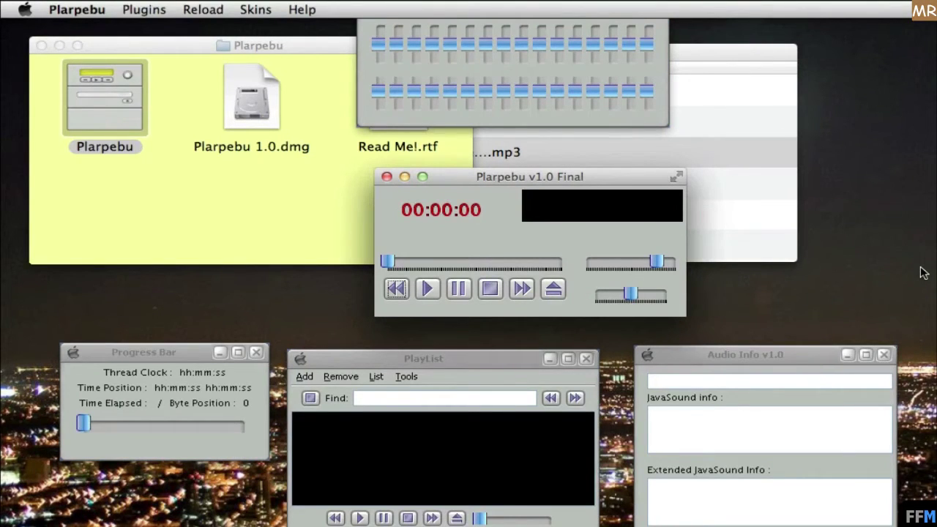
Go to the /Applications/Utilities folder in Finder, open Java Preferences to examine the Java version order, and close it.
{"action": "left_click", "coordinate": [180, 46]}
{"action": "left_click", "coordinate": [235, 9]}
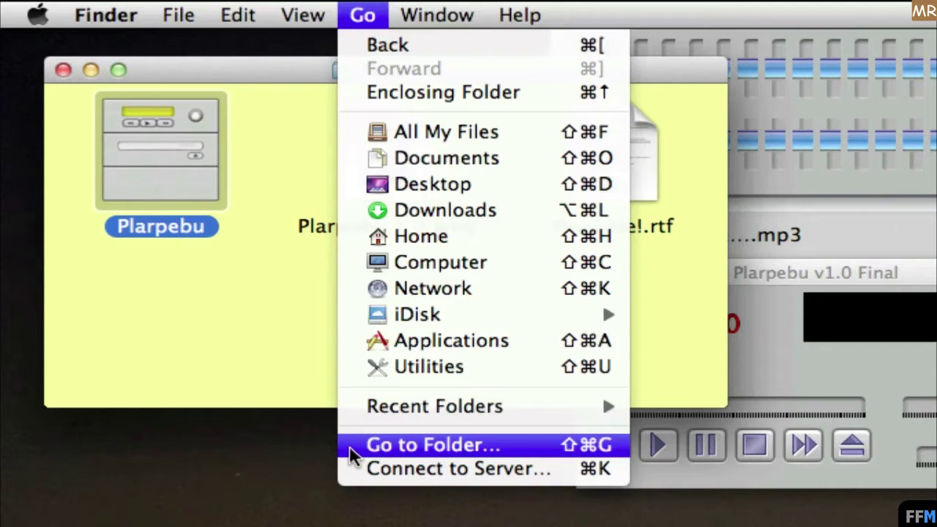
{"action": "left_click", "coordinate": [350, 448]}
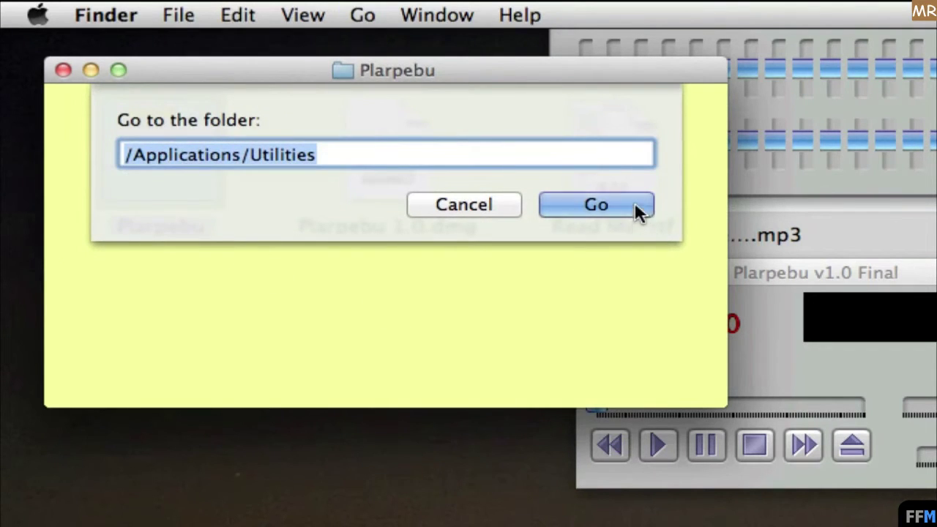
{"action": "left_click", "coordinate": [596, 205]}
{"action": "key", "text": "j"}
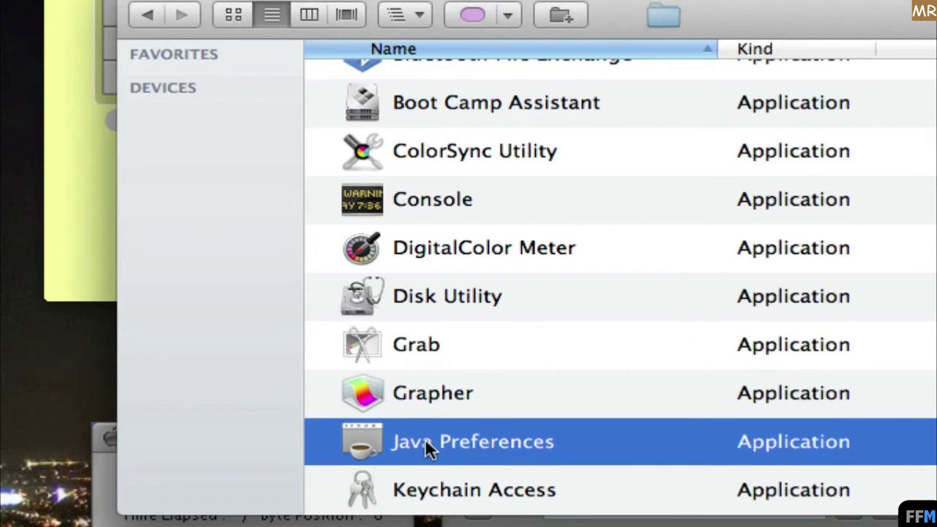
{"action": "right_click", "coordinate": [550, 427]}
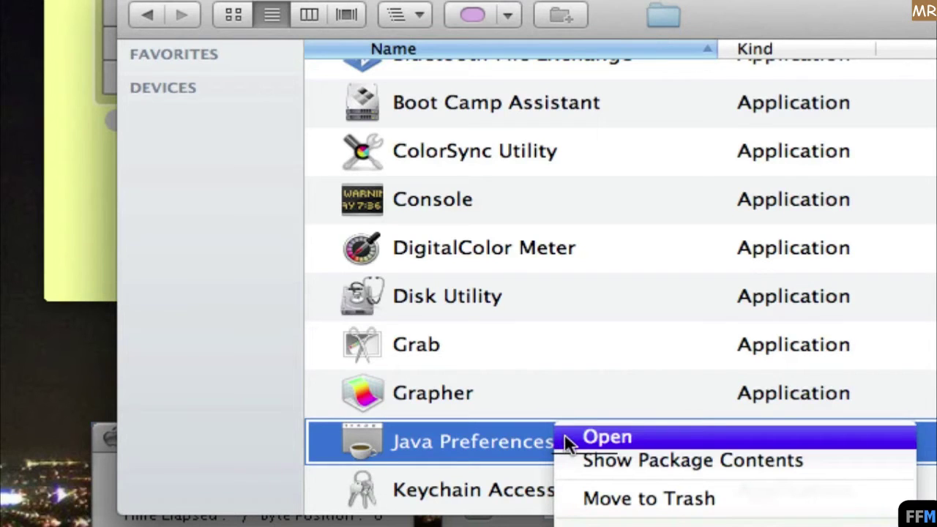
{"action": "left_click", "coordinate": [752, 437]}
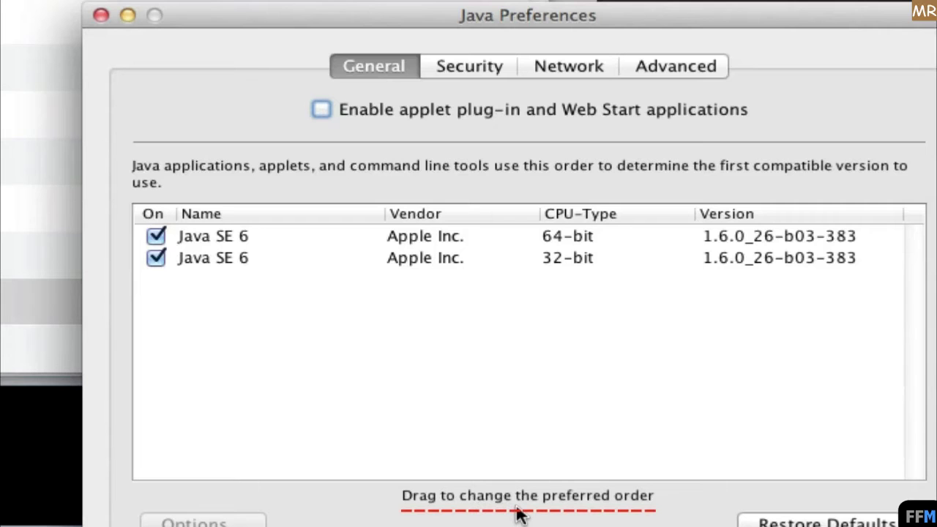
{"action": "left_click", "coordinate": [101, 15]}
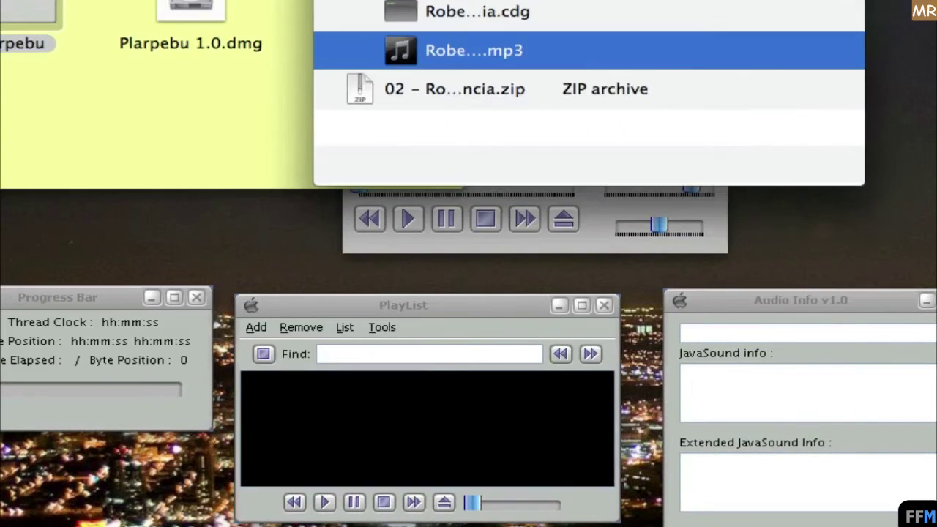
Add "02 - Roberto Carlos - A Distancia.zip" from the CDG folder to the Plarpebu playlist and play it.
{"action": "left_click", "coordinate": [439, 95]}
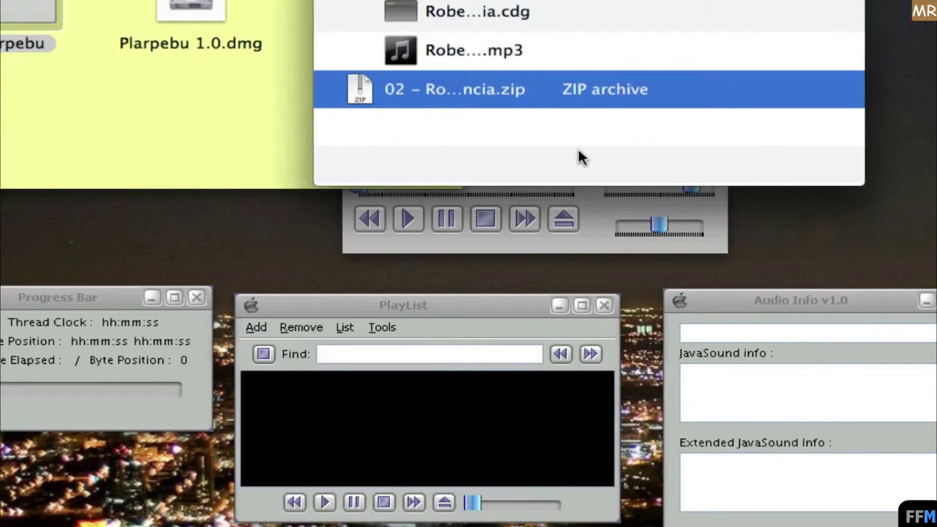
{"action": "left_click_drag", "start_coordinate": [360, 91], "coordinate": [311, 419]}
{"action": "left_click", "coordinate": [449, 306]}
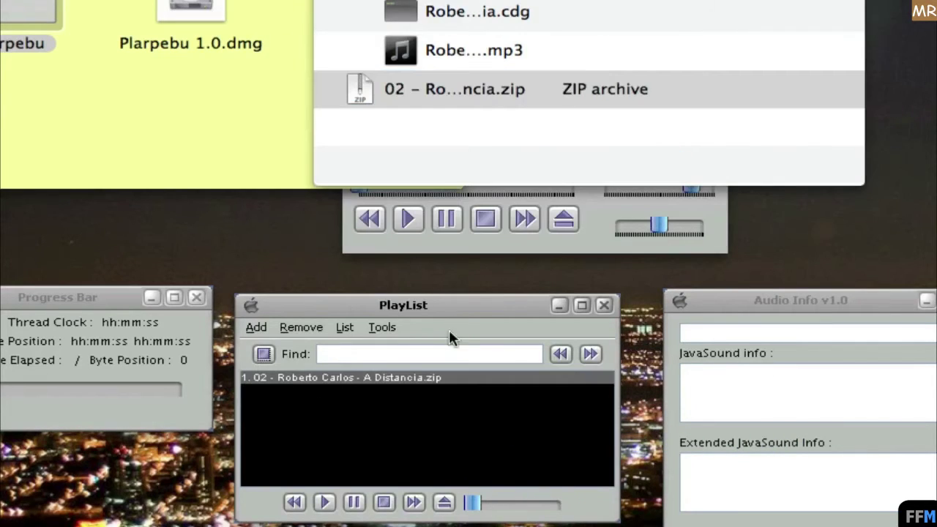
{"action": "left_click", "coordinate": [327, 502]}
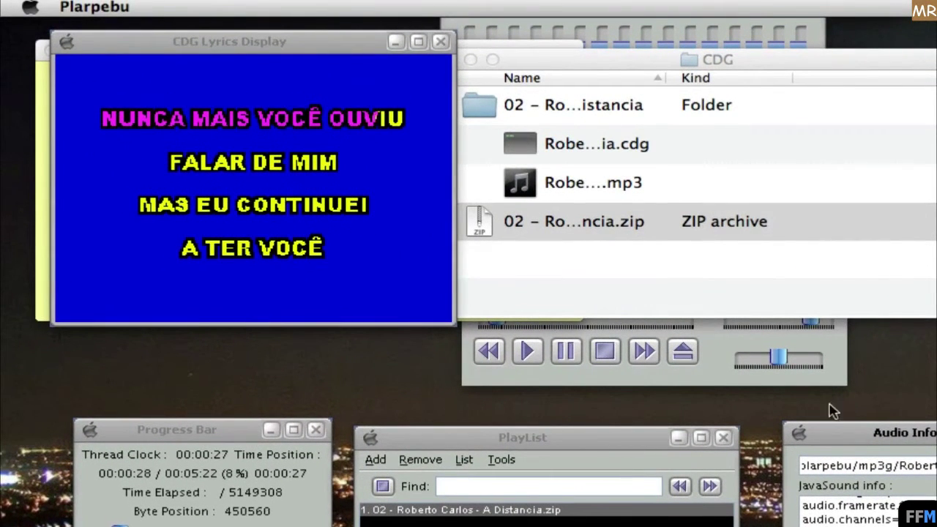
{"action": "left_click", "coordinate": [178, 433]}
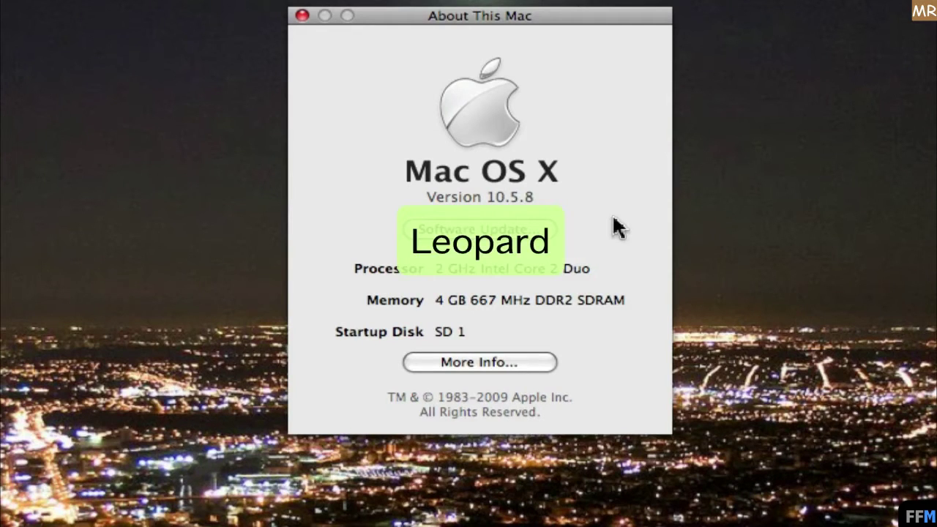
Close About This Mac, open Java Preferences from Utilities, and move J2SE 1.4.2 to the top of the preferred order.
{"action": "left_click", "coordinate": [301, 15]}
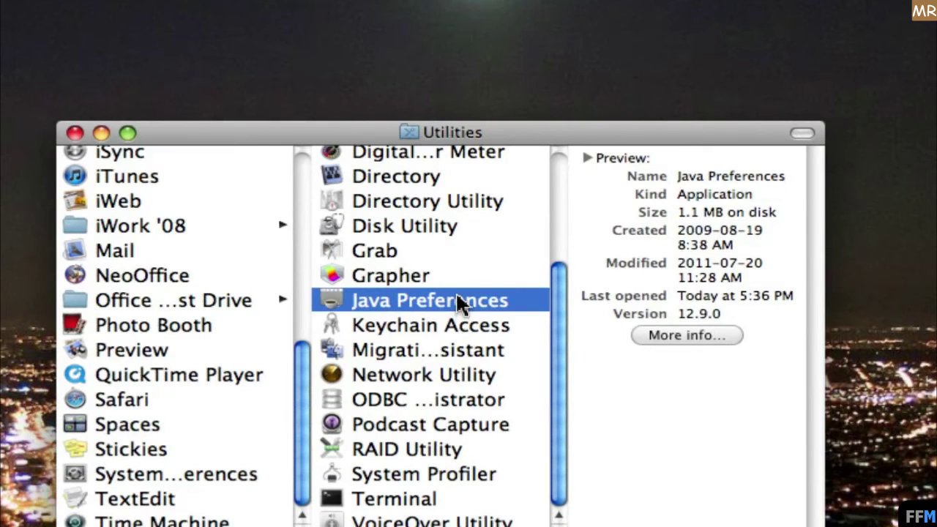
{"action": "right_click", "coordinate": [457, 302]}
{"action": "left_click", "coordinate": [470, 306]}
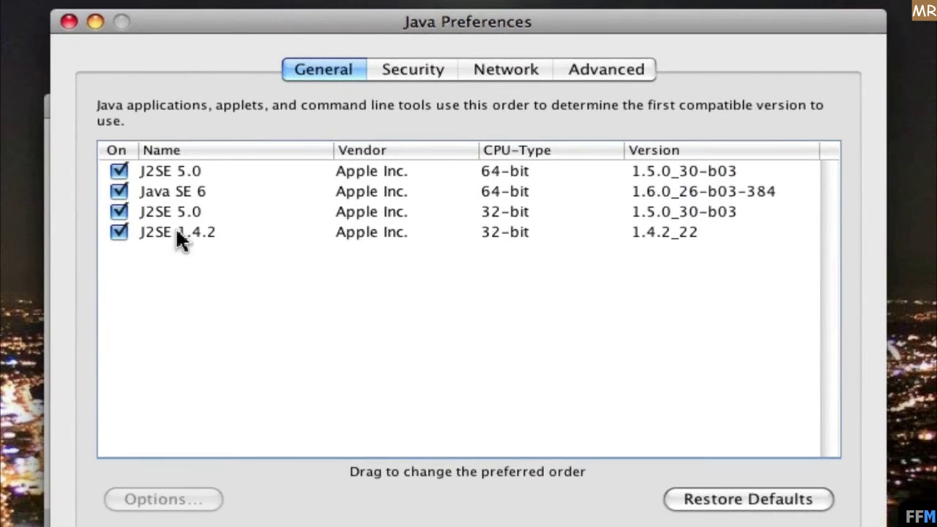
{"action": "left_click_drag", "start_coordinate": [175, 231], "coordinate": [240, 172]}
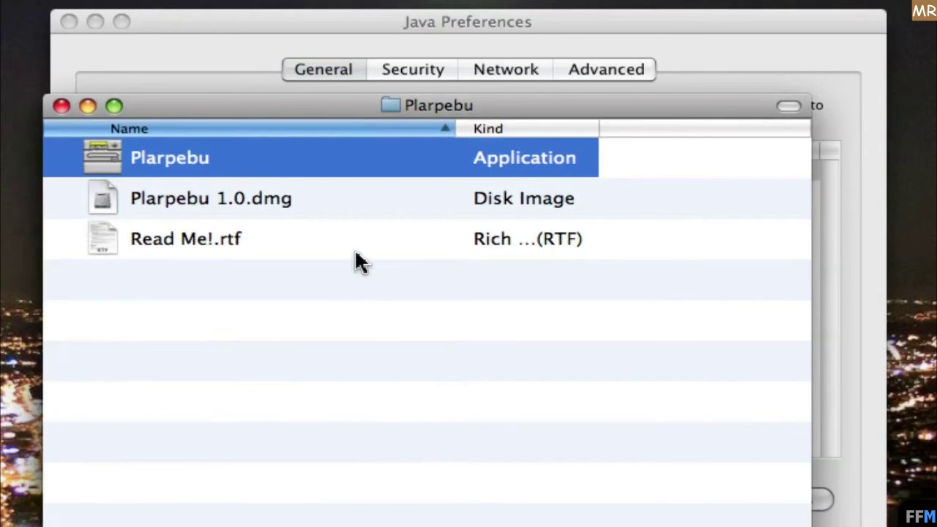
Test launching Plarpebu with J2SE 1.4.2 as the first preferred Java version, and quit it.
{"action": "right_click", "coordinate": [240, 161]}
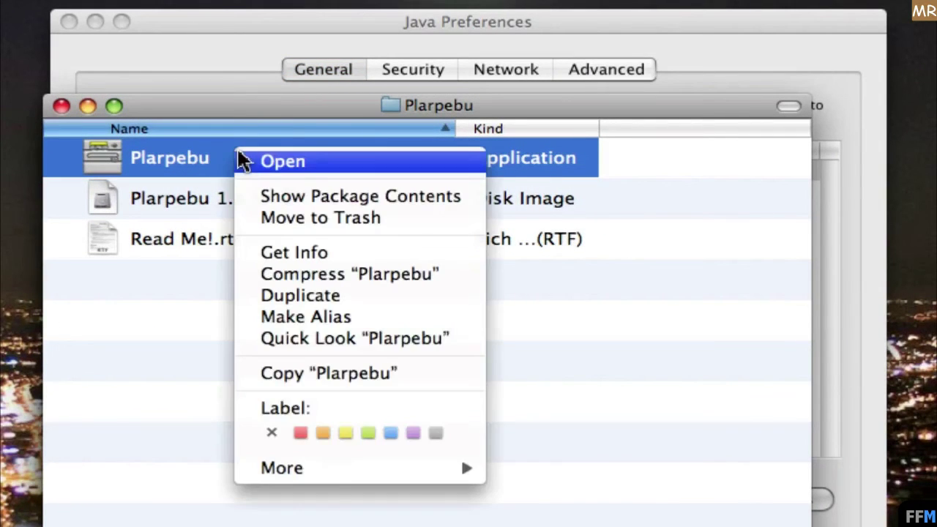
{"action": "left_click", "coordinate": [223, 227]}
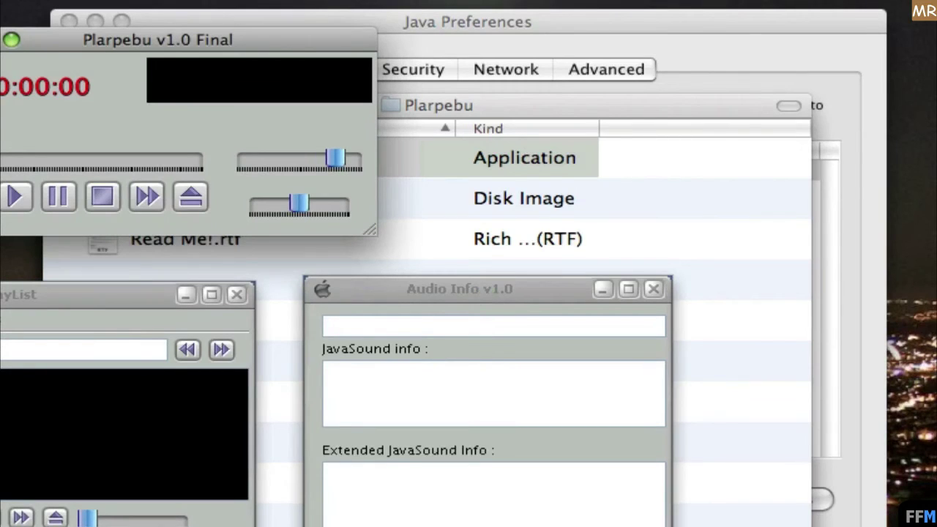
{"action": "key", "text": "super+q"}
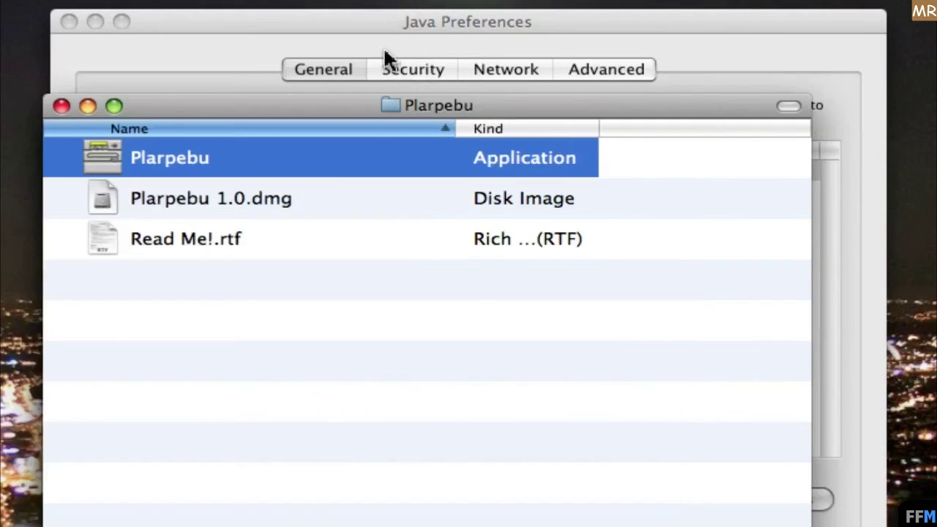
Move the 32-bit J2SE 5.0 entry to the top of the Java preferred order.
{"action": "left_click", "coordinate": [325, 31]}
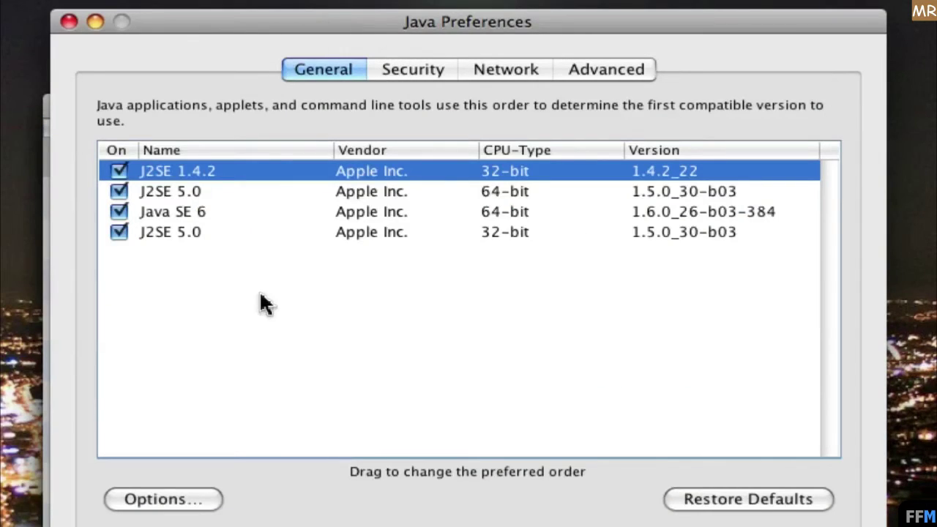
{"action": "left_click", "coordinate": [192, 230]}
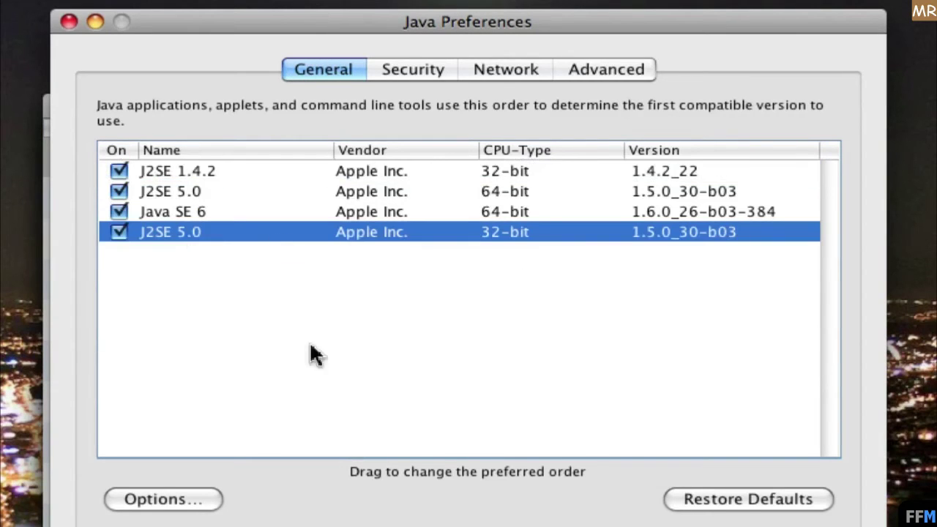
{"action": "left_click_drag", "start_coordinate": [181, 233], "coordinate": [265, 176]}
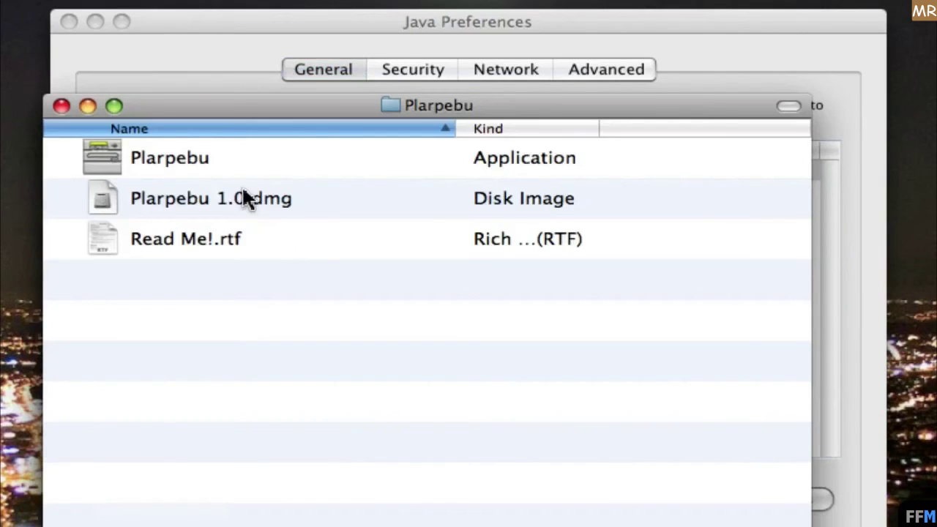
Test launching Plarpebu with 32-bit J2SE 5.0 as the first preferred Java version, and quit it.
{"action": "left_click", "coordinate": [254, 160]}
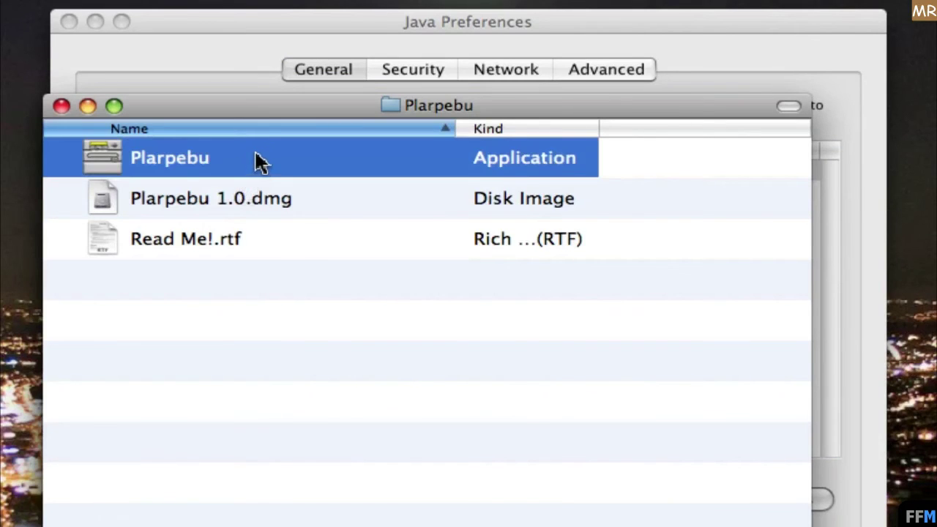
{"action": "right_click", "coordinate": [257, 155]}
{"action": "left_click", "coordinate": [300, 164]}
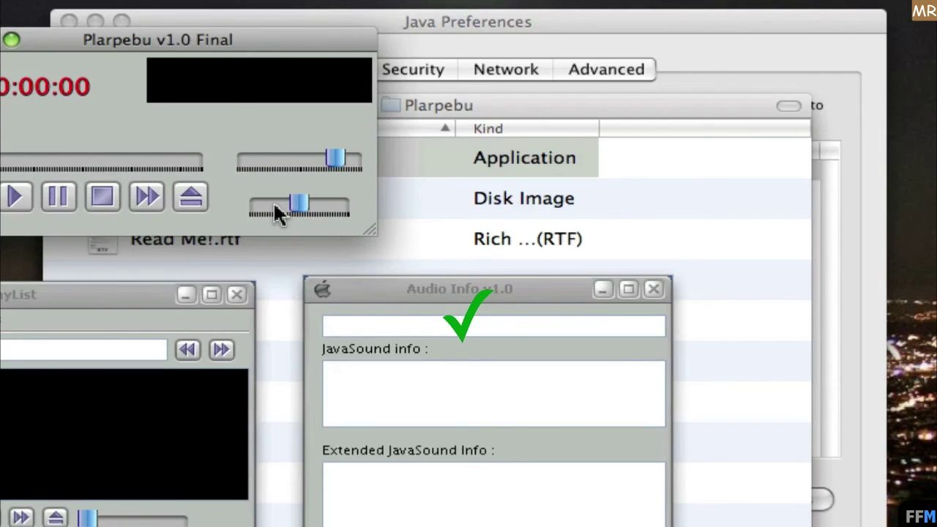
{"action": "key", "text": "super+q"}
Move the 64-bit J2SE 5.0 entry to the top of the Java preferred order.
{"action": "left_click", "coordinate": [523, 23]}
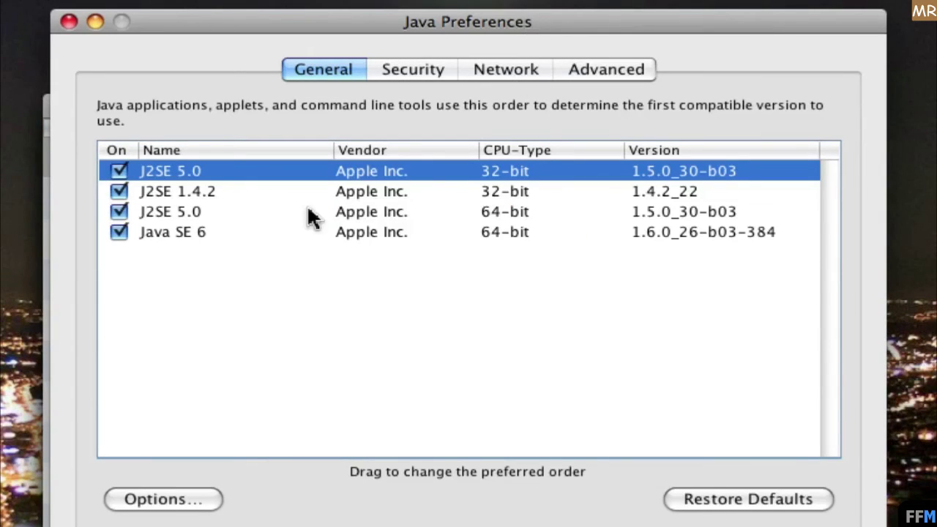
{"action": "left_click", "coordinate": [202, 207]}
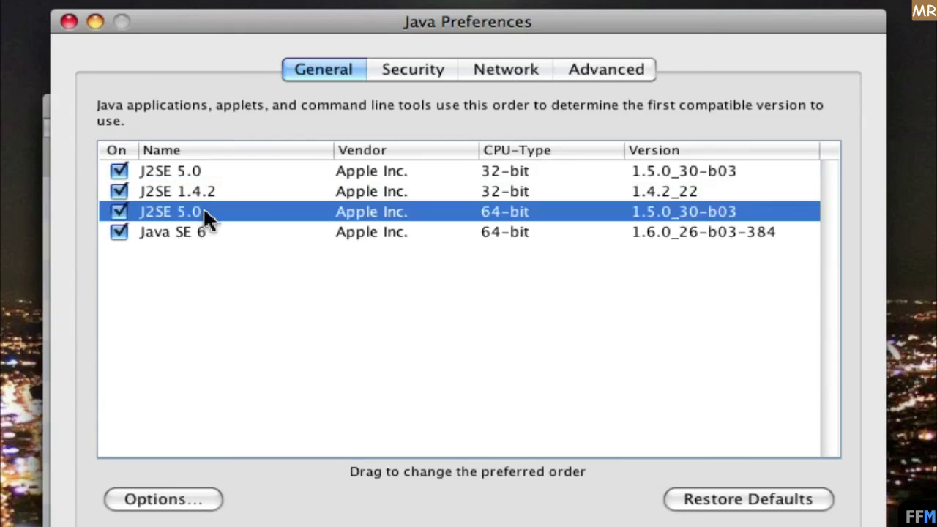
{"action": "left_click_drag", "start_coordinate": [196, 207], "coordinate": [243, 168]}
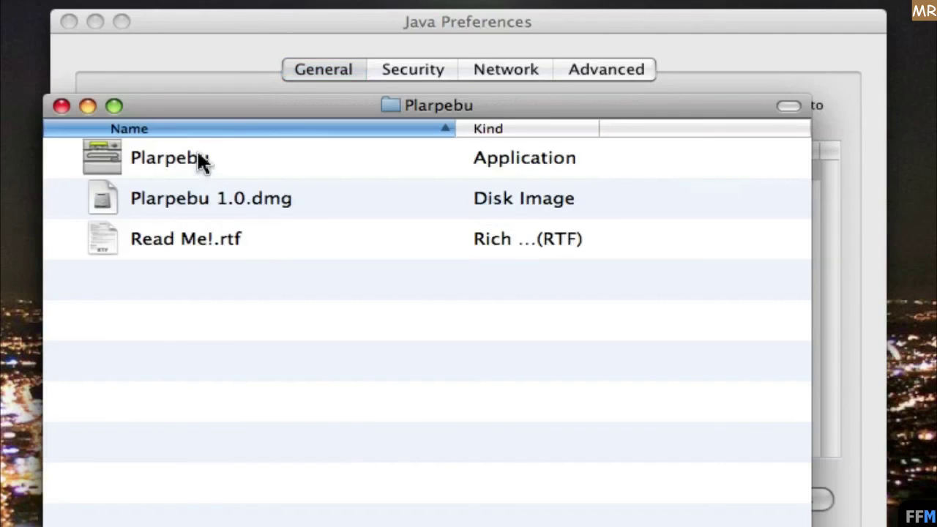
Launch Plarpebu with 64-bit J2SE 5.0 as the first preferred Java version.
{"action": "left_click", "coordinate": [210, 156]}
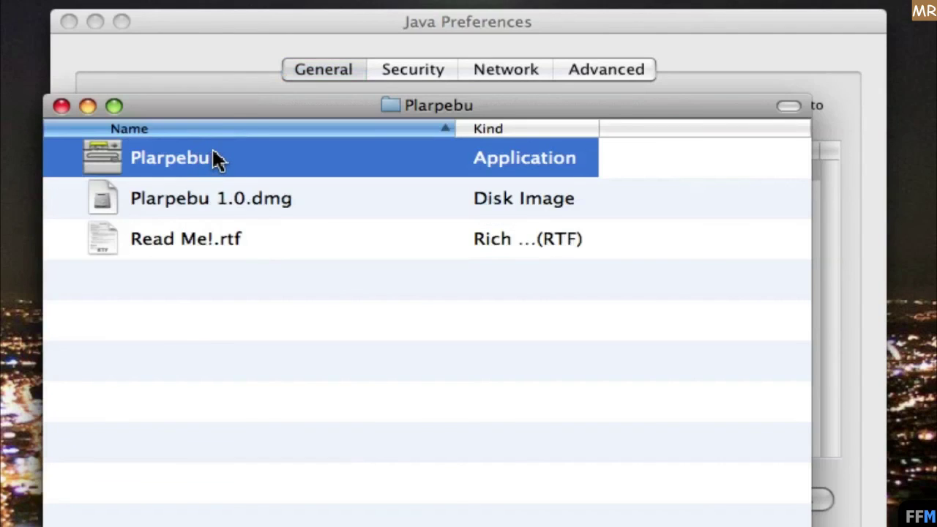
{"action": "right_click", "coordinate": [228, 155]}
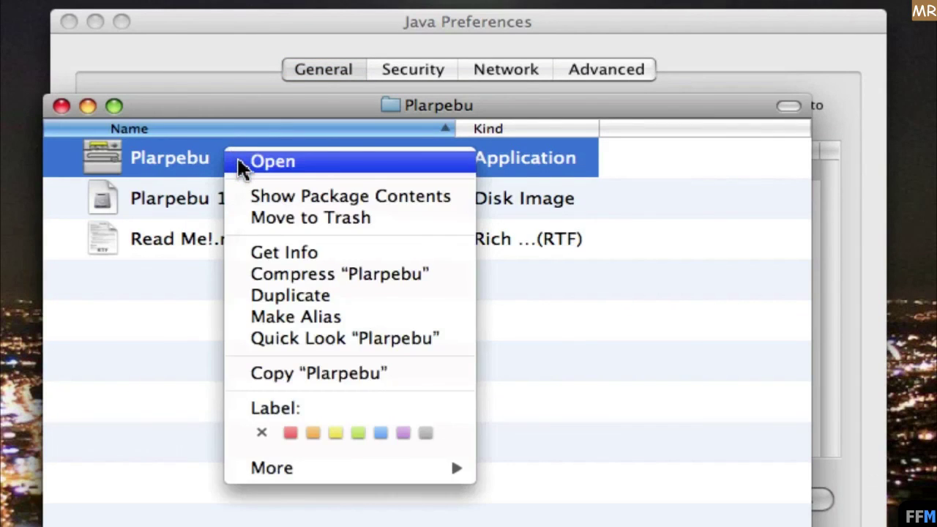
{"action": "left_click", "coordinate": [239, 161]}
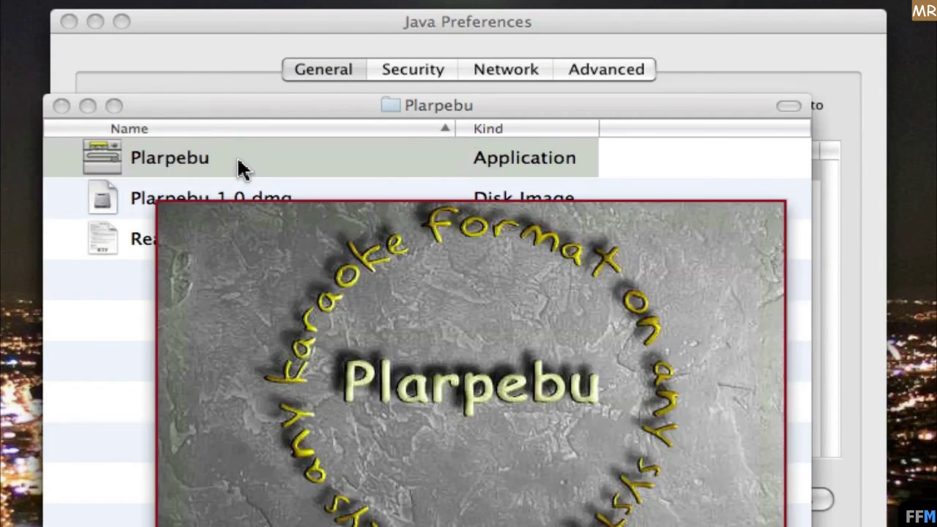